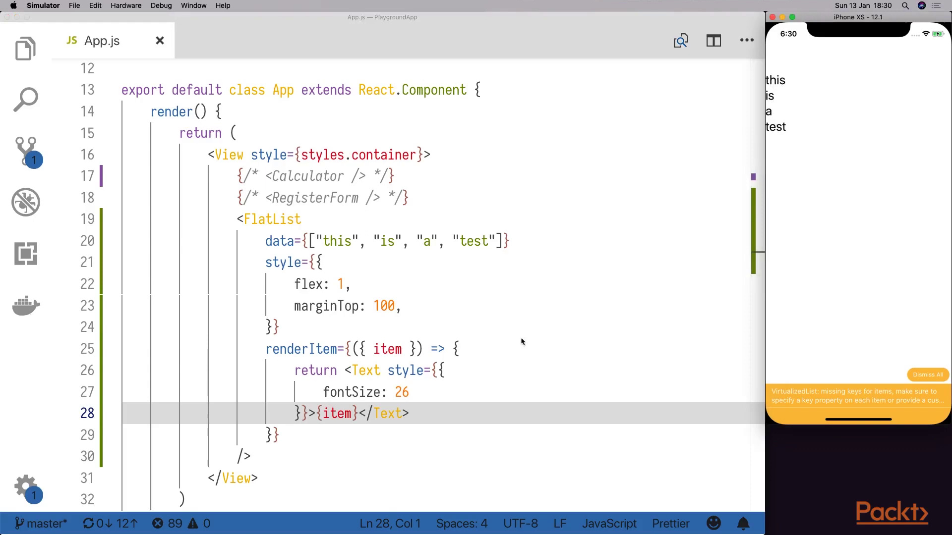
Step: Select the renderItem item argument and block, then return up to line 24
{"action": "double_click", "coordinate": [300, 350]}
{"action": "left_click", "coordinate": [349, 349]}
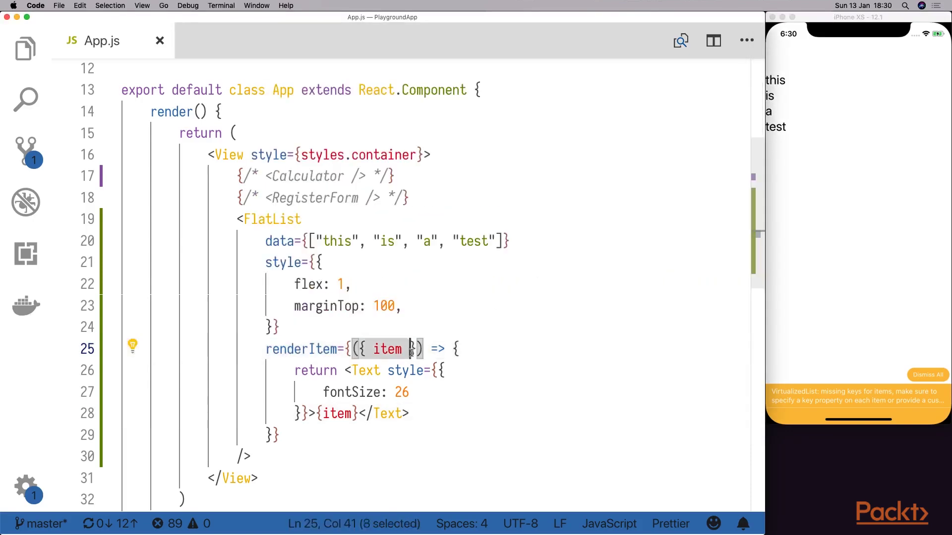
{"action": "key", "text": "shift+Down"}
{"action": "key", "text": "shift+Down"}
{"action": "key", "text": "shift+Down"}
{"action": "key", "text": "shift+Down"}
{"action": "key", "text": "Escape"}
{"action": "key", "text": "Up"}
{"action": "key", "text": "Up"}
{"action": "key", "text": "Up"}
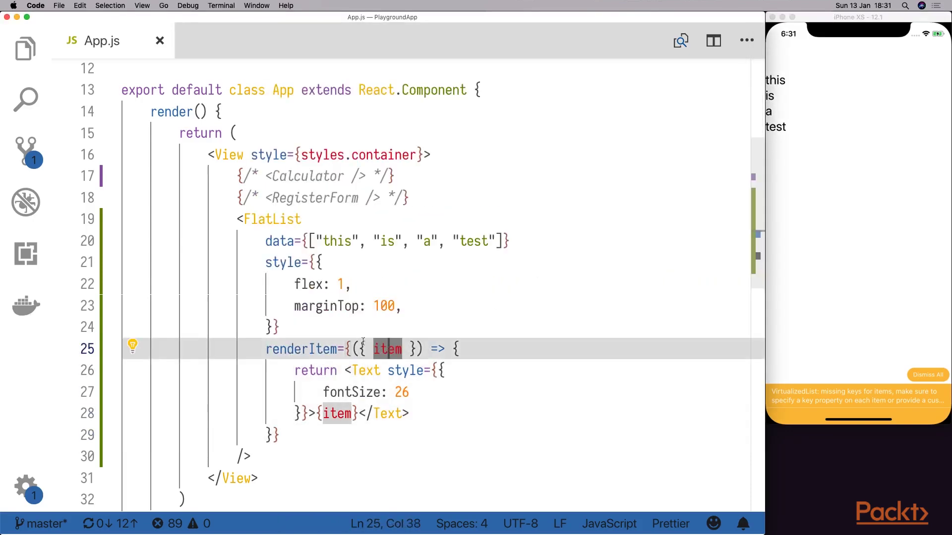
{"action": "key", "text": "Up"}
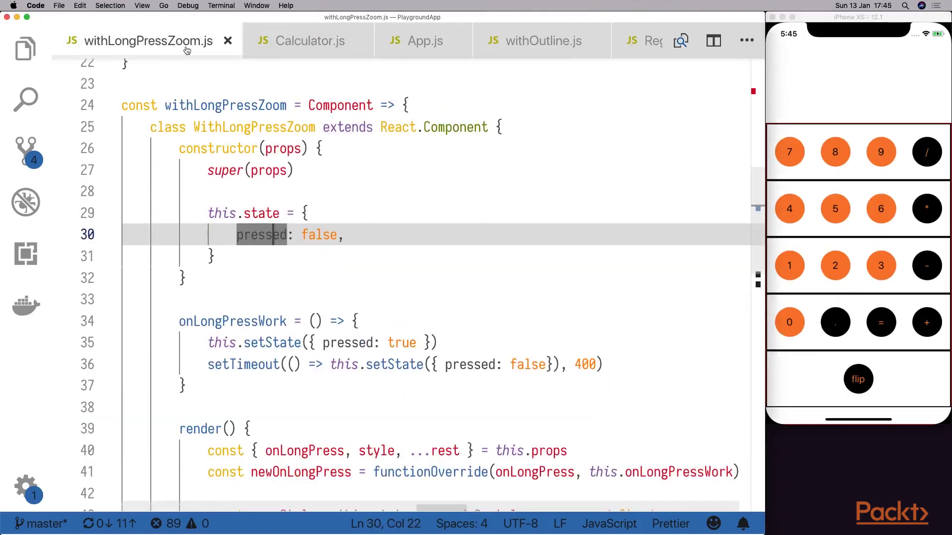
{"action": "scroll", "coordinate": [211, 172], "scroll_direction": "down", "scroll_amount": 5}
Step: Save package.json with its postinstall script set to rndebugger-open
{"action": "left_click", "coordinate": [254, 173]}
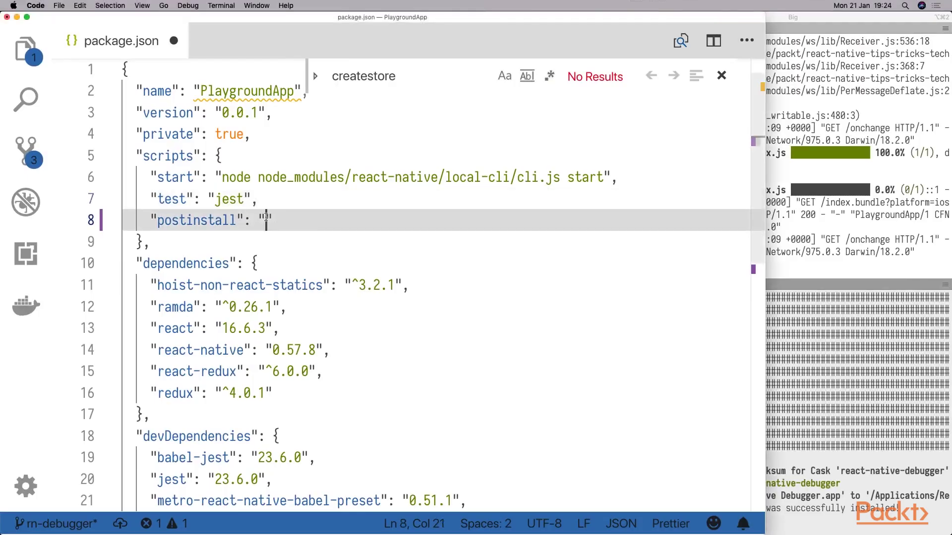
{"action": "type", "text": "rndebug"}
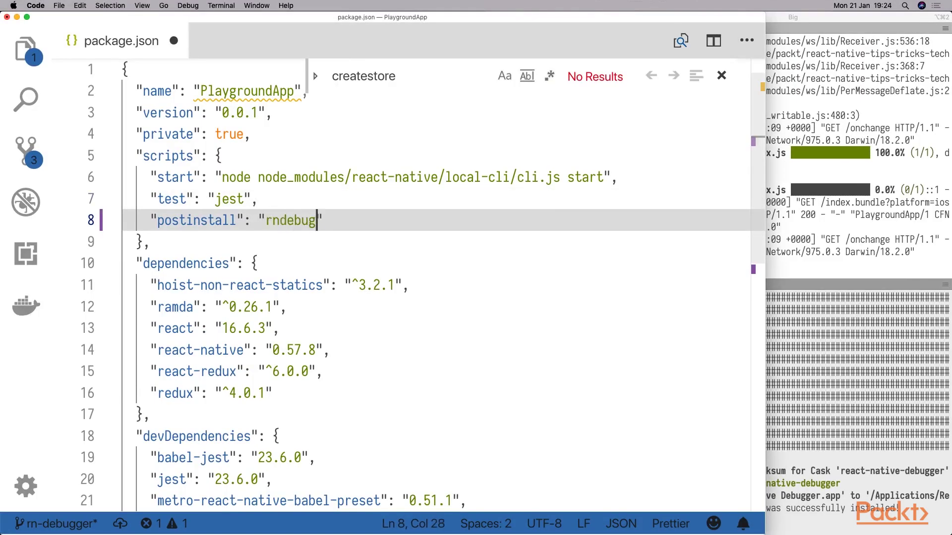
{"action": "type", "text": "ger-open"}
{"action": "key", "text": "cmd+s"}
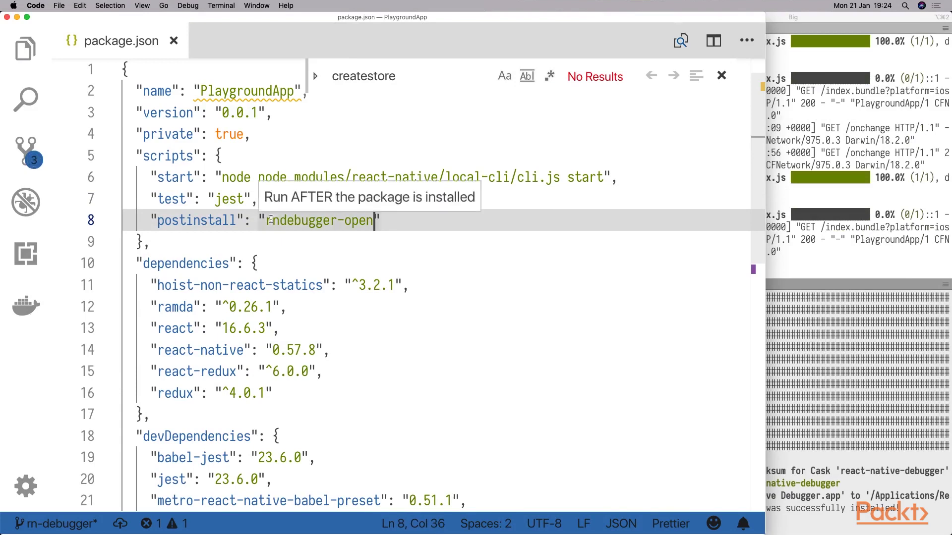
{"action": "left_click", "coordinate": [404, 228]}
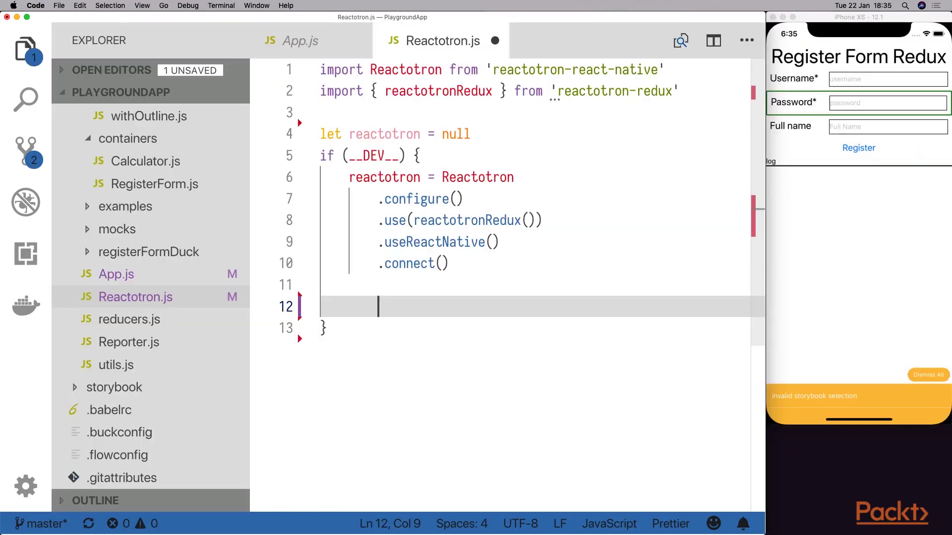
Step: Delete the ...Styles.flex line 85 from RegisterFormRedux.js's container style
{"action": "key", "text": "BackSpace"}
{"action": "type", "text": "console.log"}
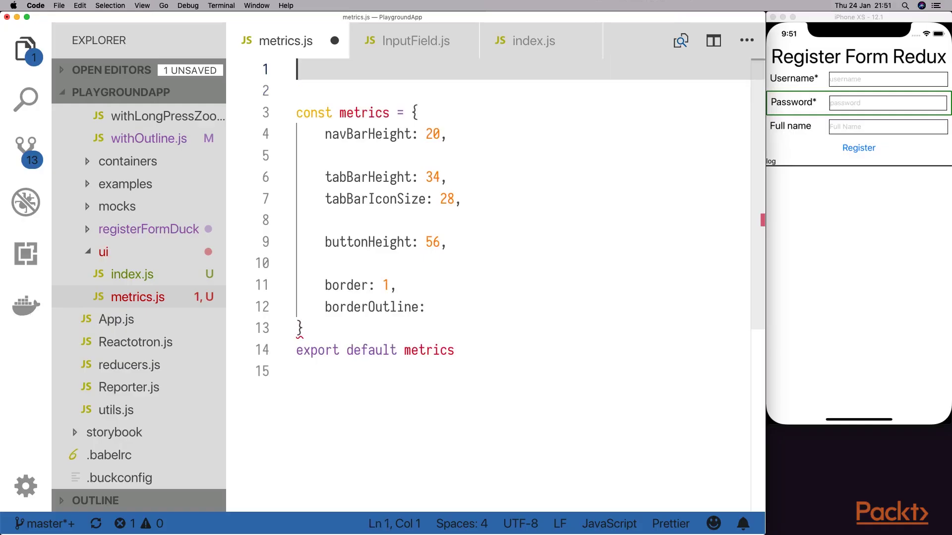
{"action": "type", "text": "import { Stylesheet"}
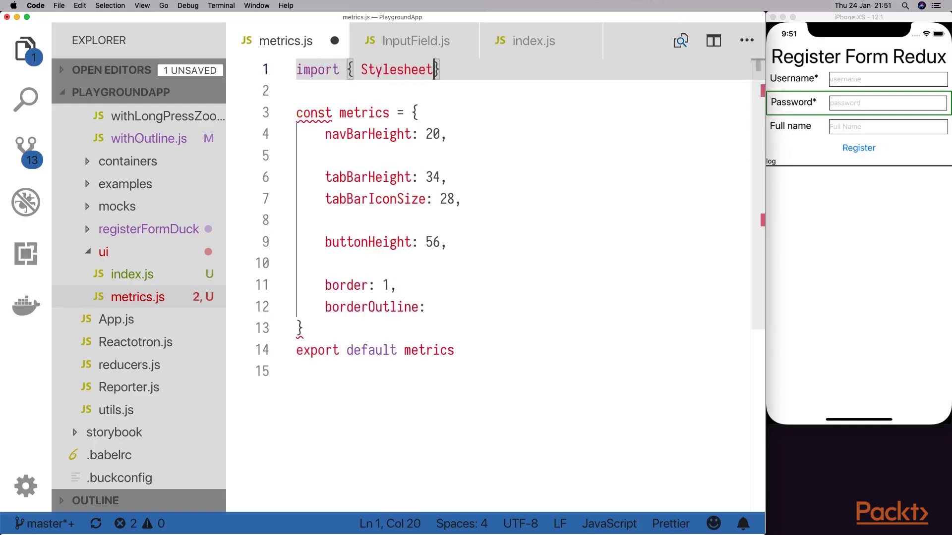
{"action": "type", "text": " } 're"}
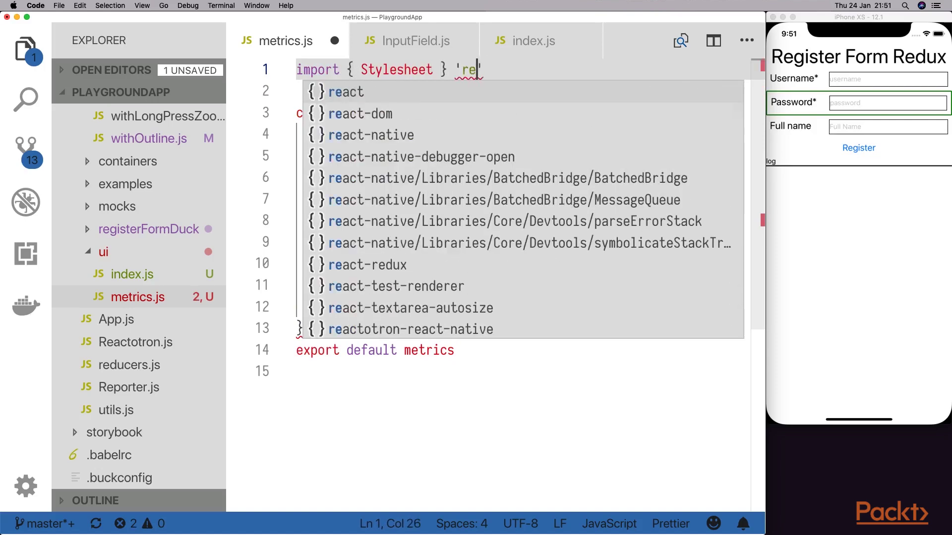
{"action": "type", "text": "a"}
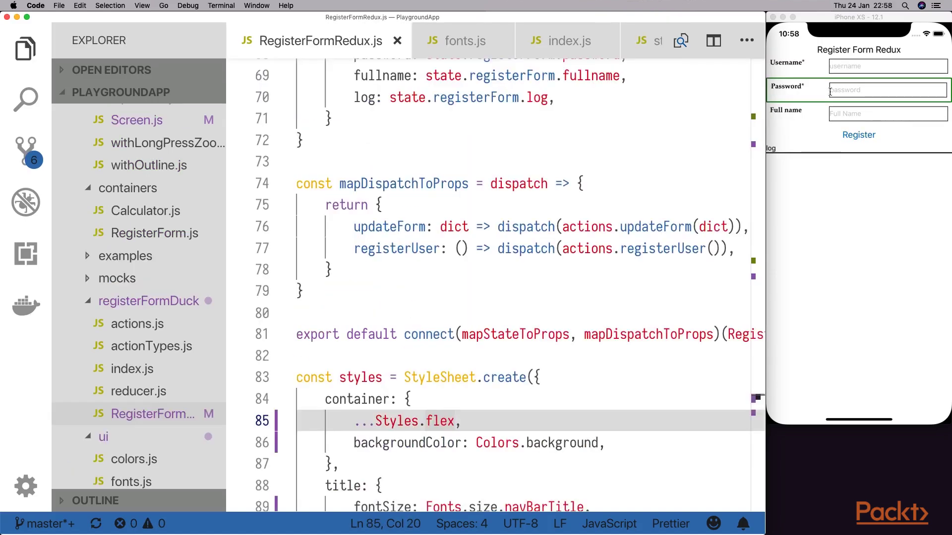
{"action": "left_click", "coordinate": [489, 418]}
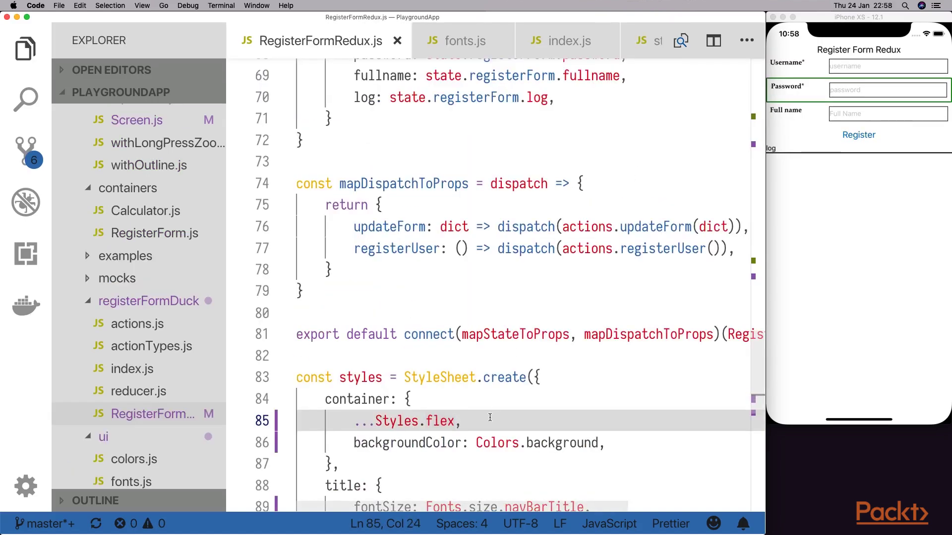
{"action": "key", "text": "super+BackSpace"}
{"action": "key", "text": "BackSpace"}
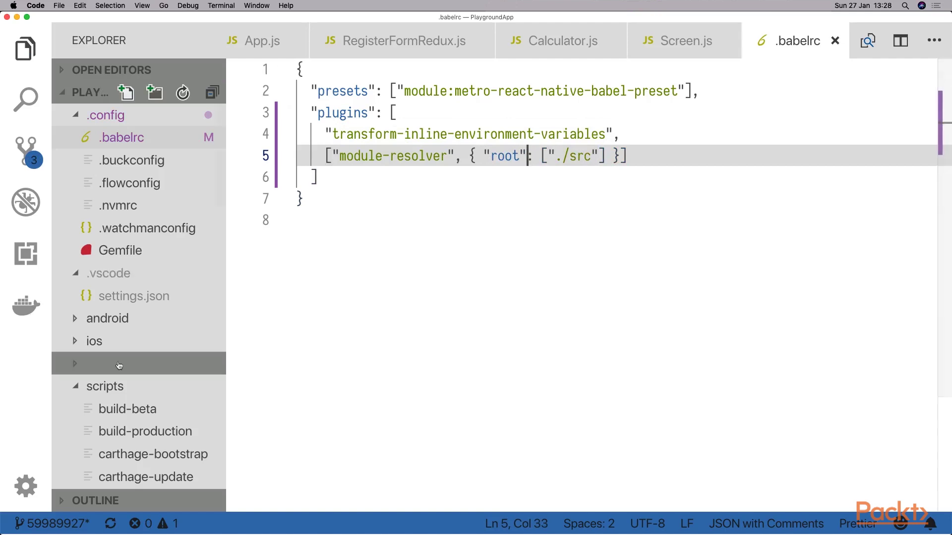
Step: Collapse the scripts and registerFormDuck folders and list the components folder's files
{"action": "left_click", "coordinate": [105, 386]}
{"action": "scroll", "coordinate": [104, 390], "scroll_direction": "down", "scroll_amount": 2}
{"action": "scroll", "coordinate": [108, 401], "scroll_direction": "down", "scroll_amount": 2}
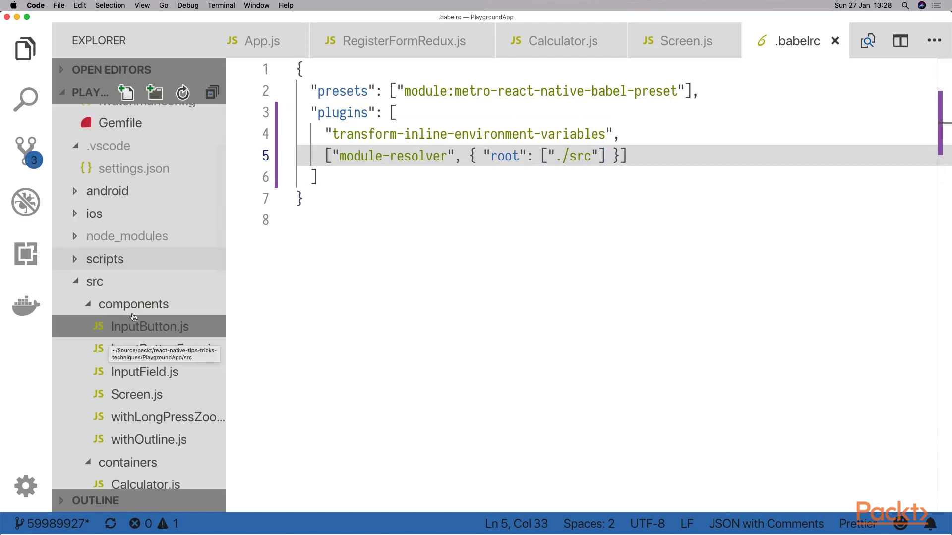
{"action": "scroll", "coordinate": [138, 365], "scroll_direction": "down", "scroll_amount": 4}
{"action": "scroll", "coordinate": [138, 365], "scroll_direction": "up", "scroll_amount": 3}
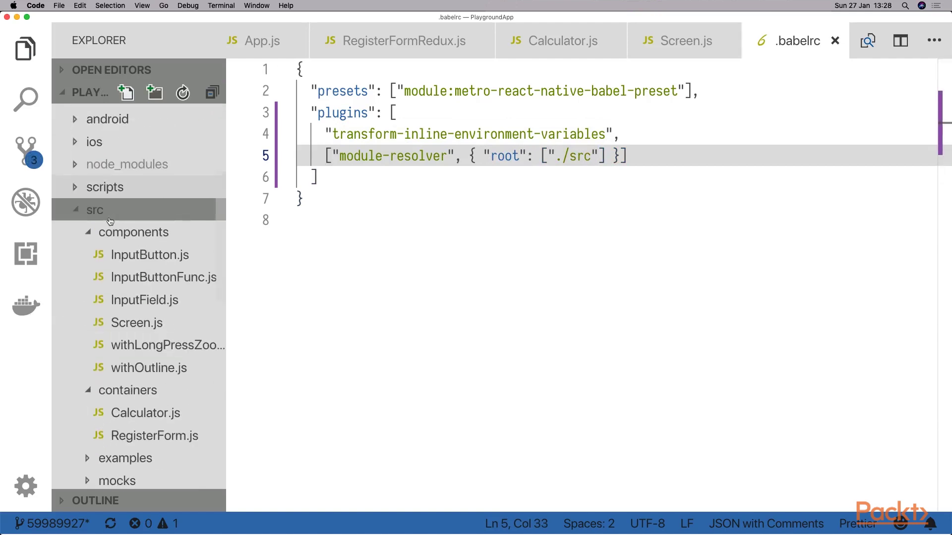
{"action": "left_click", "coordinate": [110, 234]}
{"action": "left_click", "coordinate": [115, 322]}
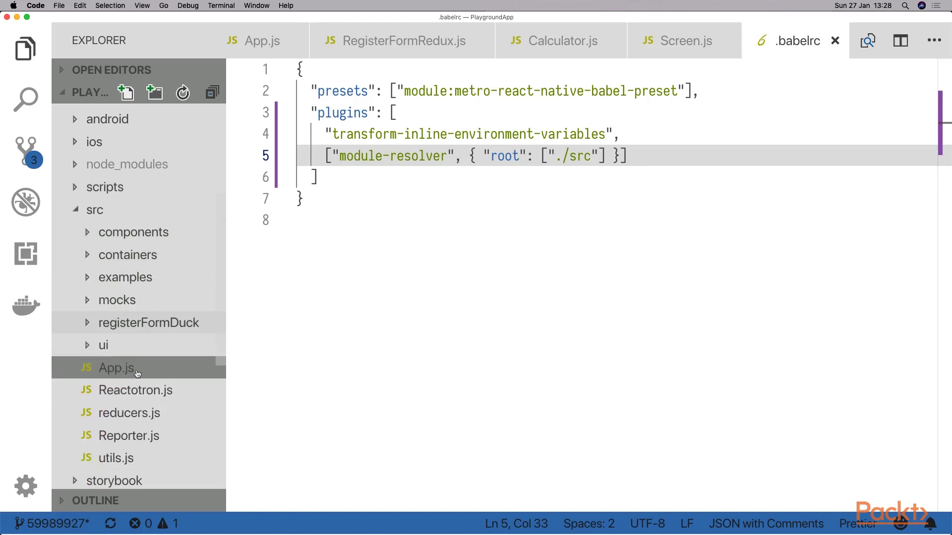
{"action": "left_click", "coordinate": [134, 232]}
{"action": "scroll", "coordinate": [141, 266], "scroll_direction": "down", "scroll_amount": 1}
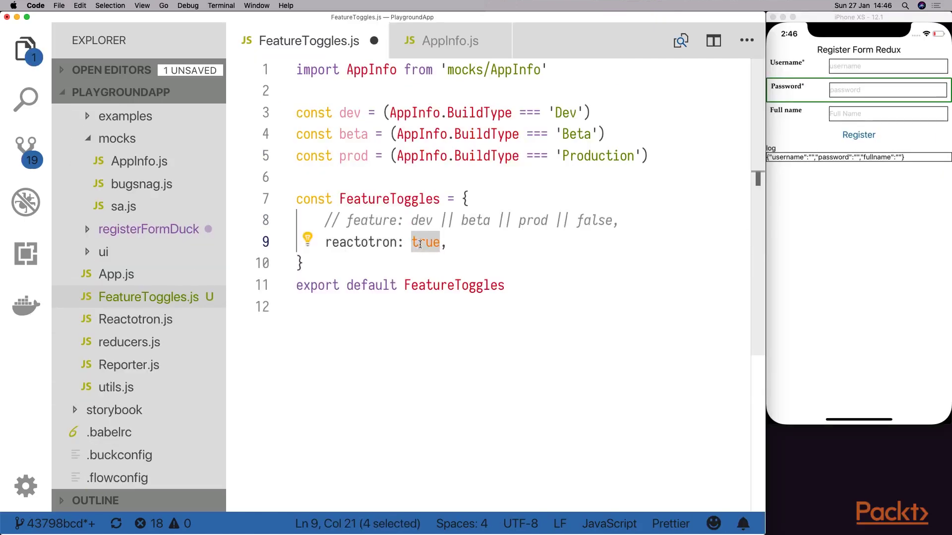
Step: Replace reactotron's value true with false on line 9 of FeatureToggles.js
{"action": "left_click", "coordinate": [420, 222]}
{"action": "left_click", "coordinate": [485, 221]}
{"action": "left_click", "coordinate": [606, 221]}
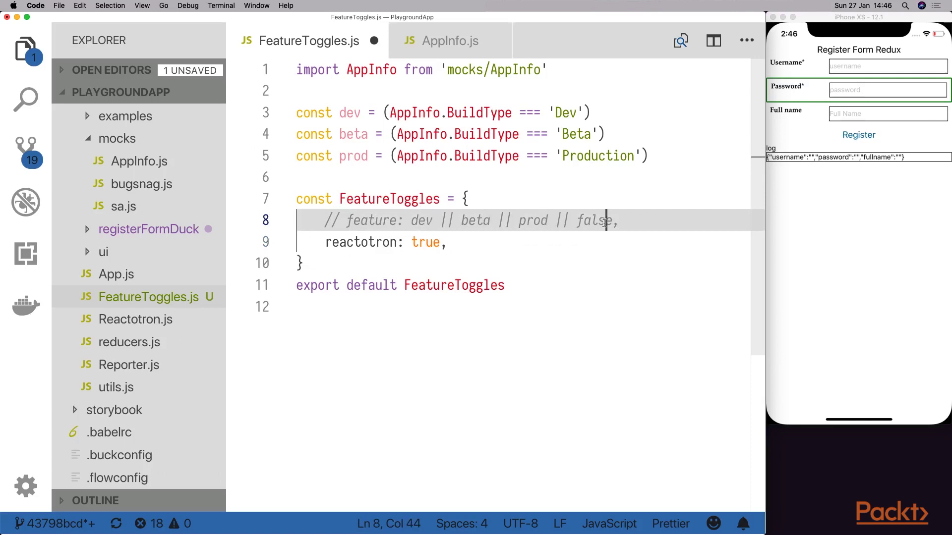
{"action": "left_click", "coordinate": [418, 241]}
{"action": "double_click", "coordinate": [428, 242]}
{"action": "key", "text": "BackSpace"}
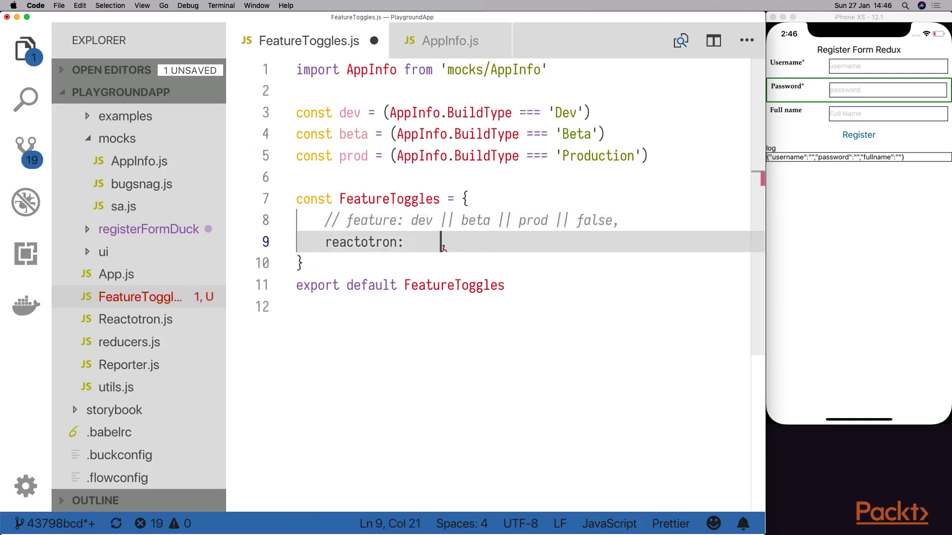
{"action": "type", "text": "false,"}
{"action": "left_click", "coordinate": [403, 221]}
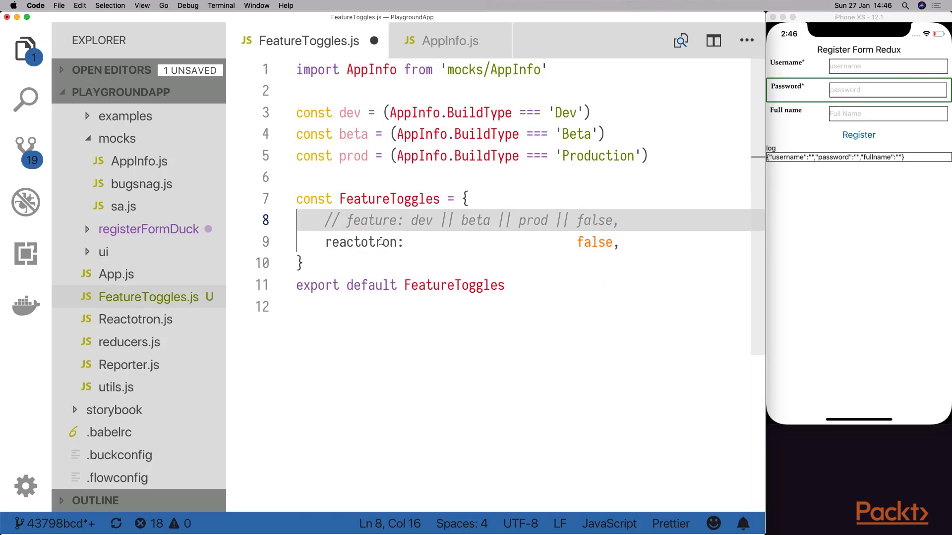